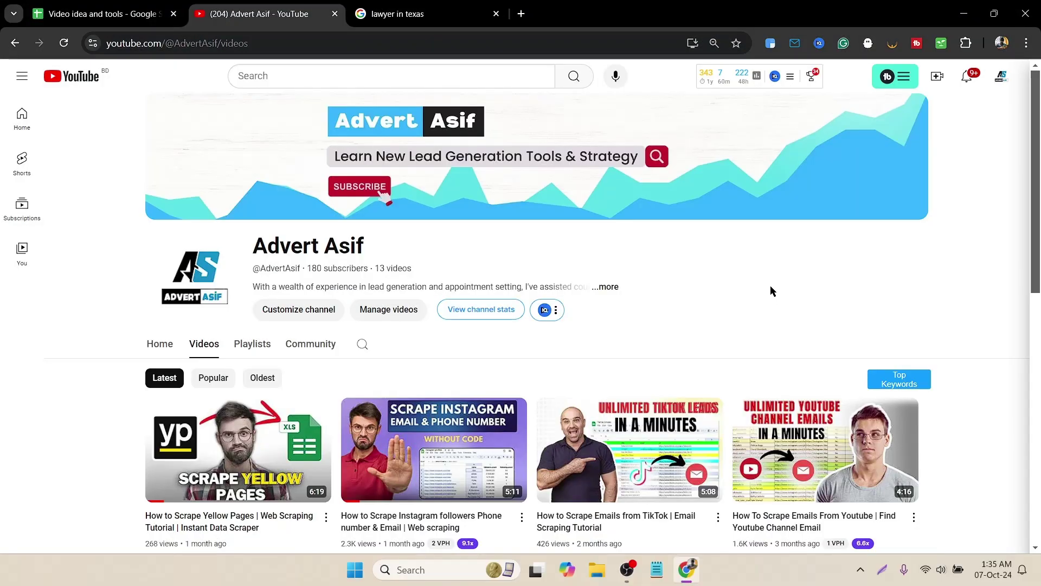
{"action": "left_click", "coordinate": [391, 14]}
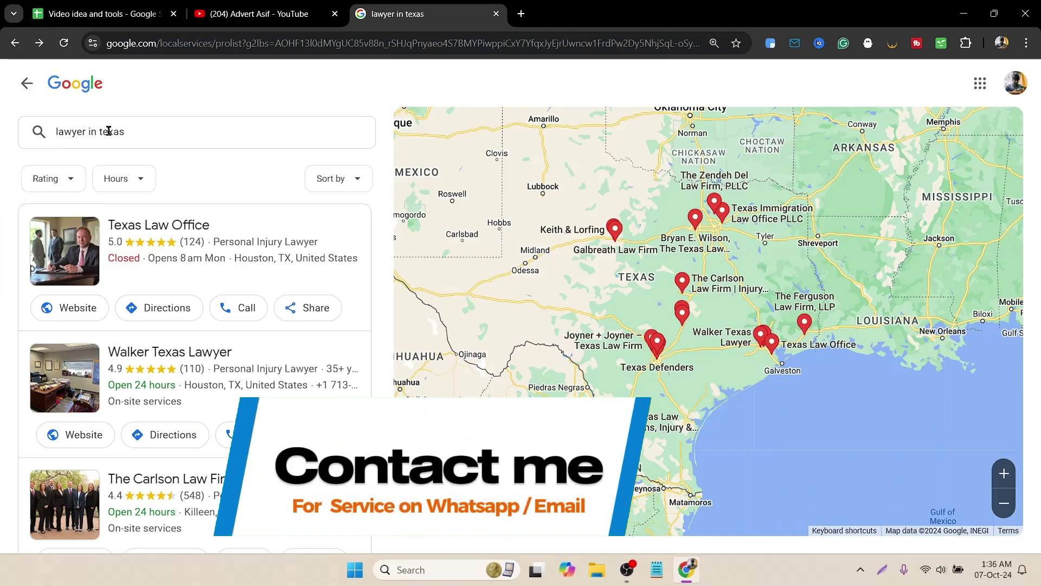
{"action": "left_click_drag", "start_coordinate": [376, 225], "coordinate": [369, 525]}
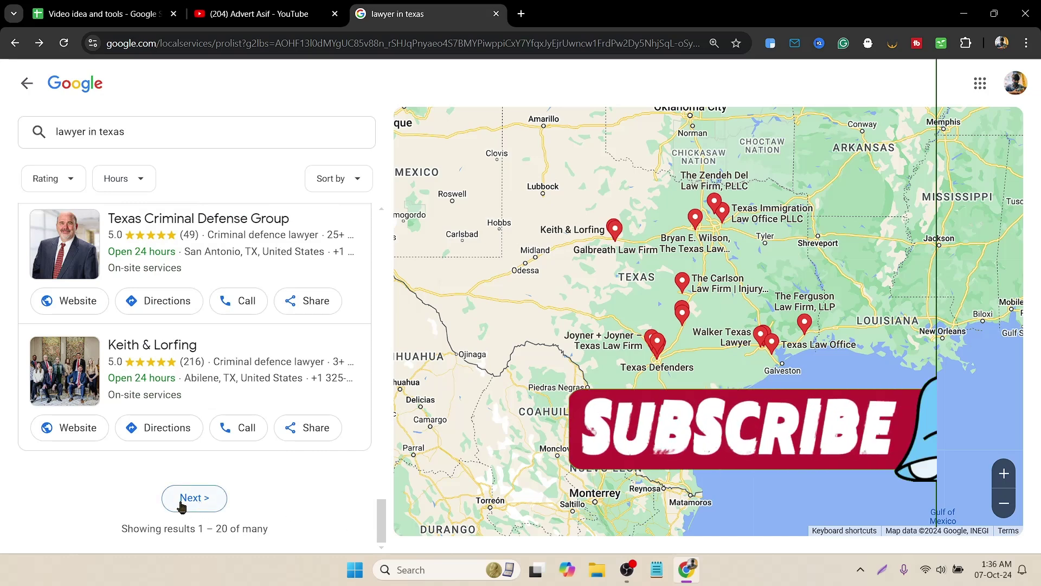
{"action": "left_click_drag", "start_coordinate": [381, 518], "coordinate": [374, 179]}
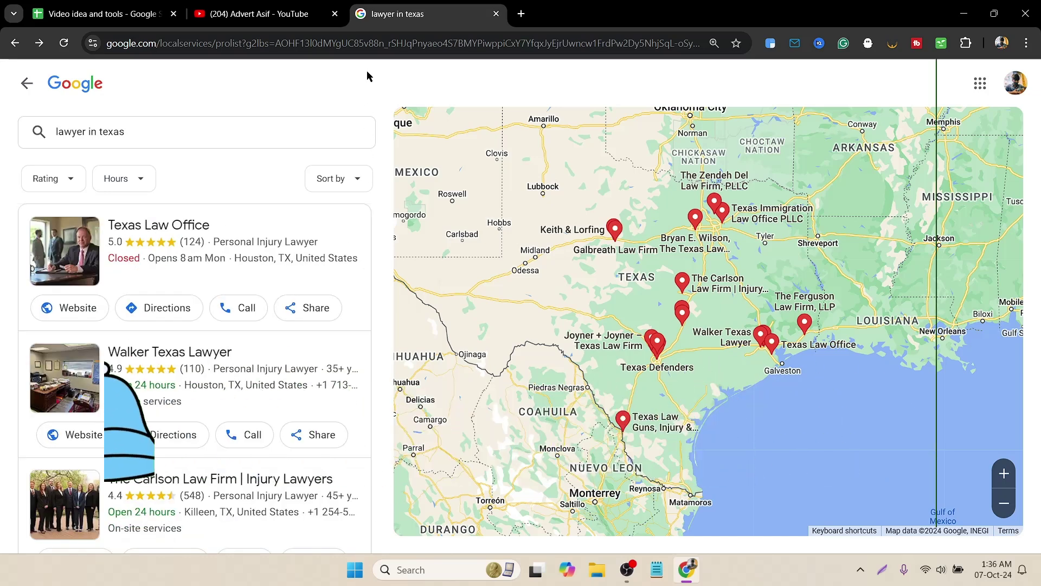
Search the Chrome Web Store for 'instant data scraper' and add the extension to Chrome
{"action": "left_click", "coordinate": [521, 14]}
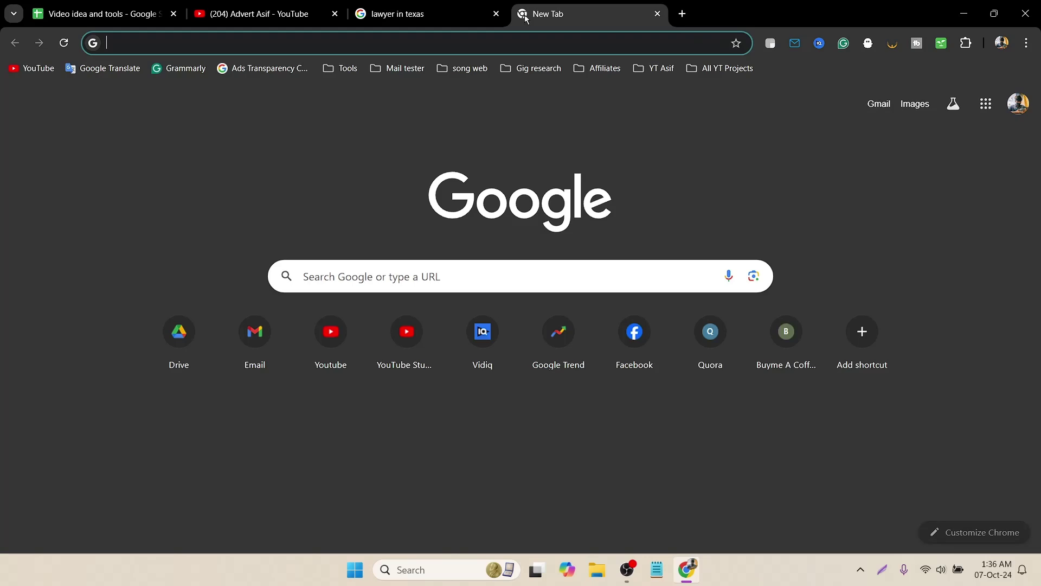
{"action": "type", "text": "insant data"}
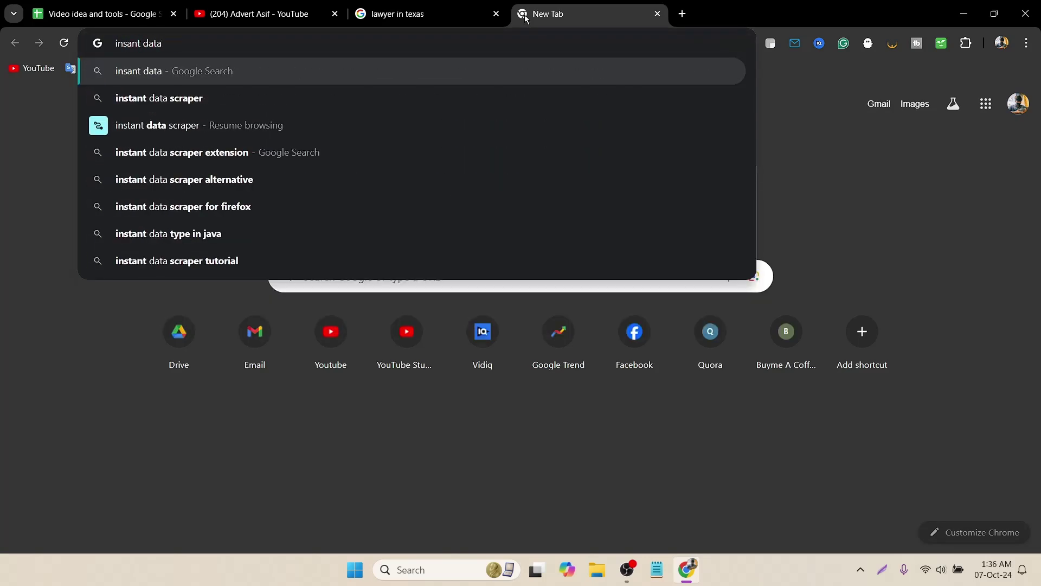
{"action": "key", "text": "Down"}
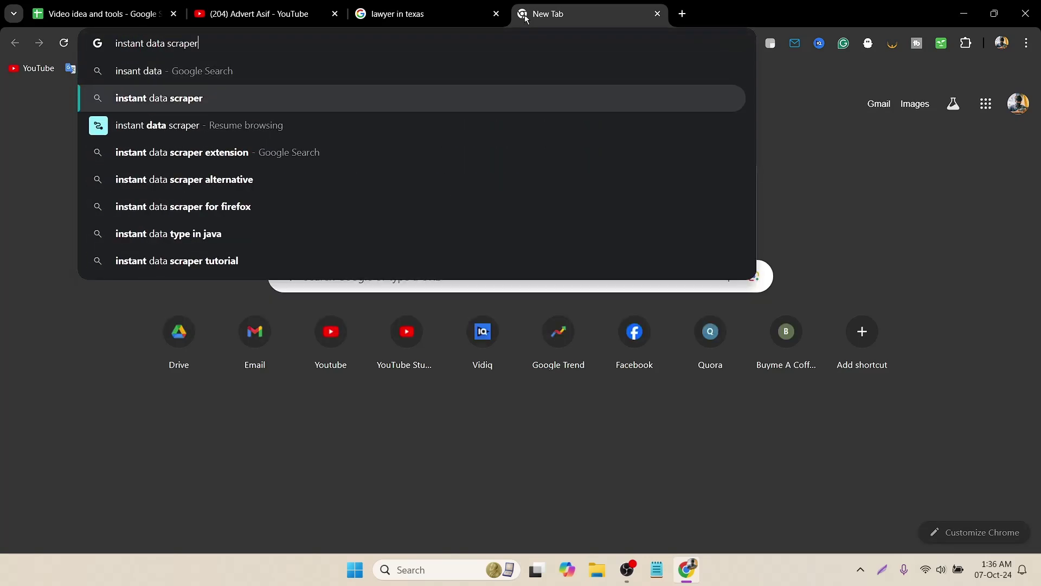
{"action": "key", "text": "Return"}
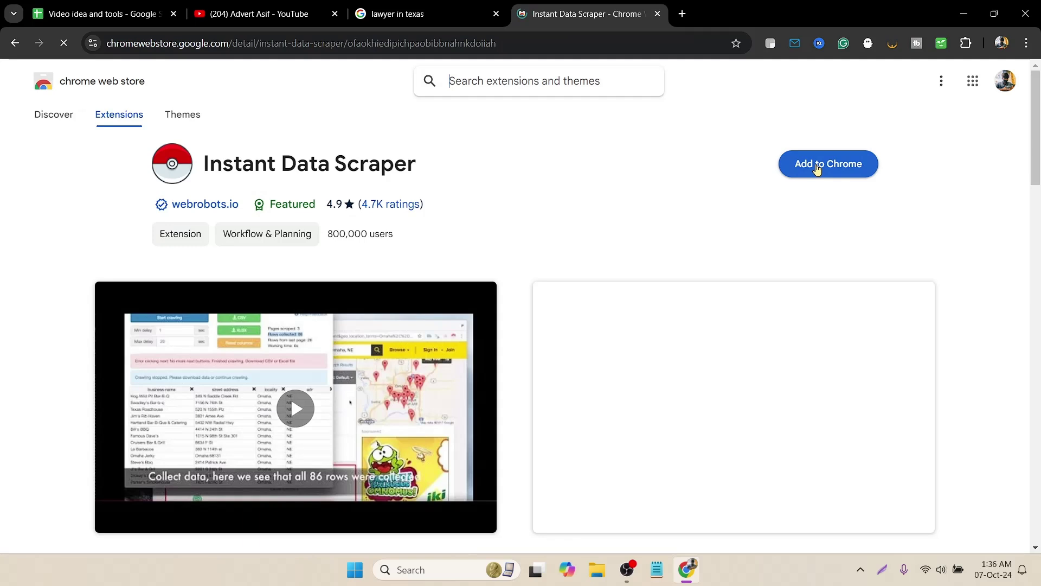
{"action": "left_click", "coordinate": [817, 170]}
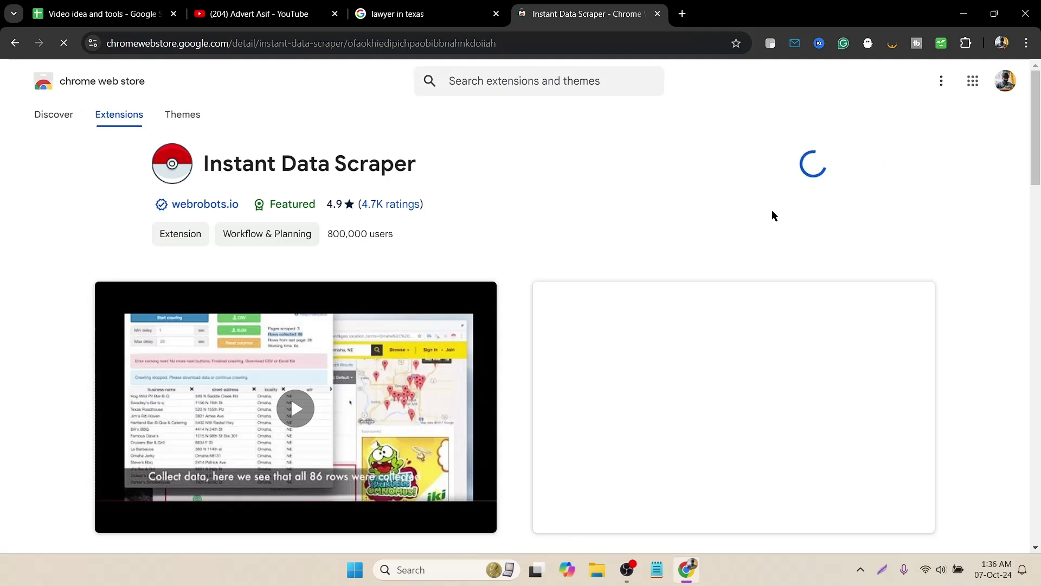
{"action": "left_click", "coordinate": [573, 168]}
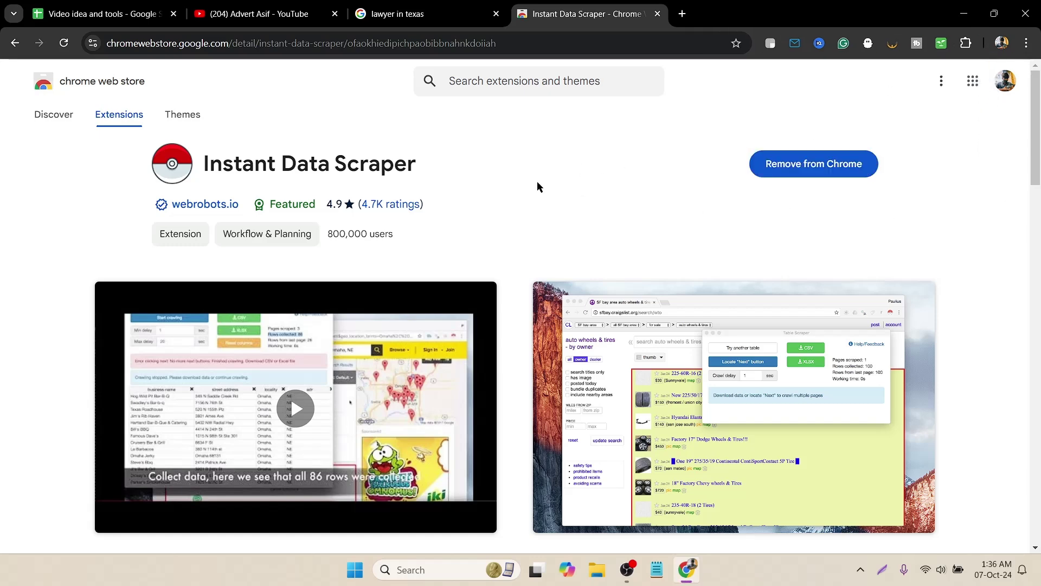
Pin Instant Data Scraper to the toolbar from the Extensions menu
{"action": "left_click", "coordinate": [967, 47]}
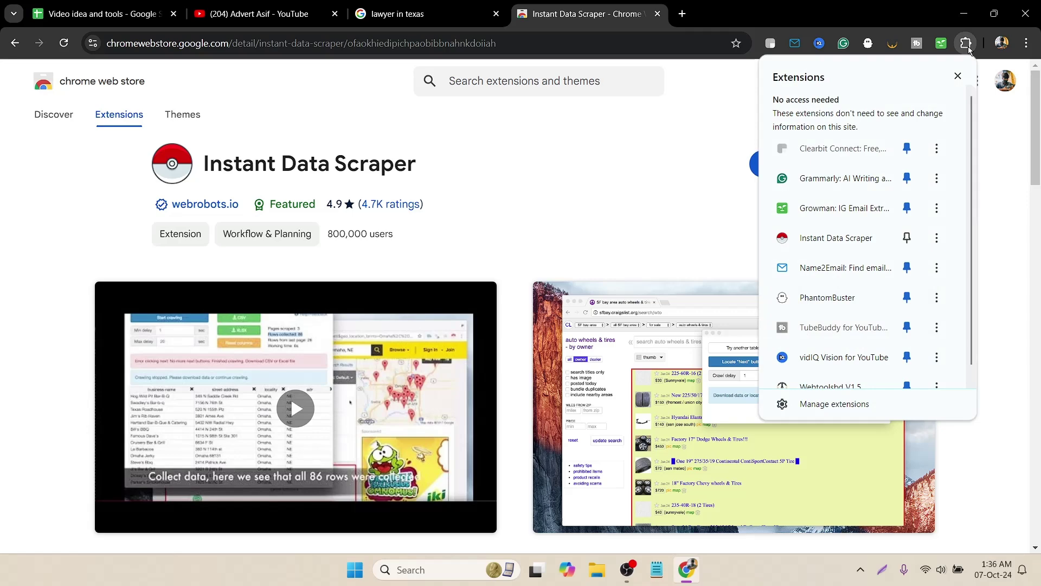
{"action": "left_click", "coordinate": [907, 237]}
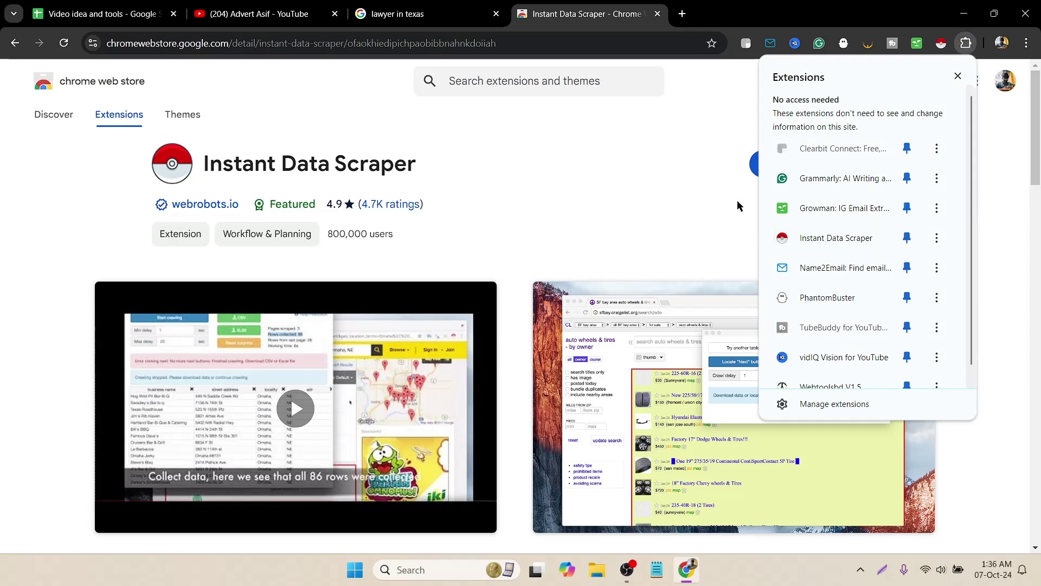
{"action": "left_click", "coordinate": [957, 77]}
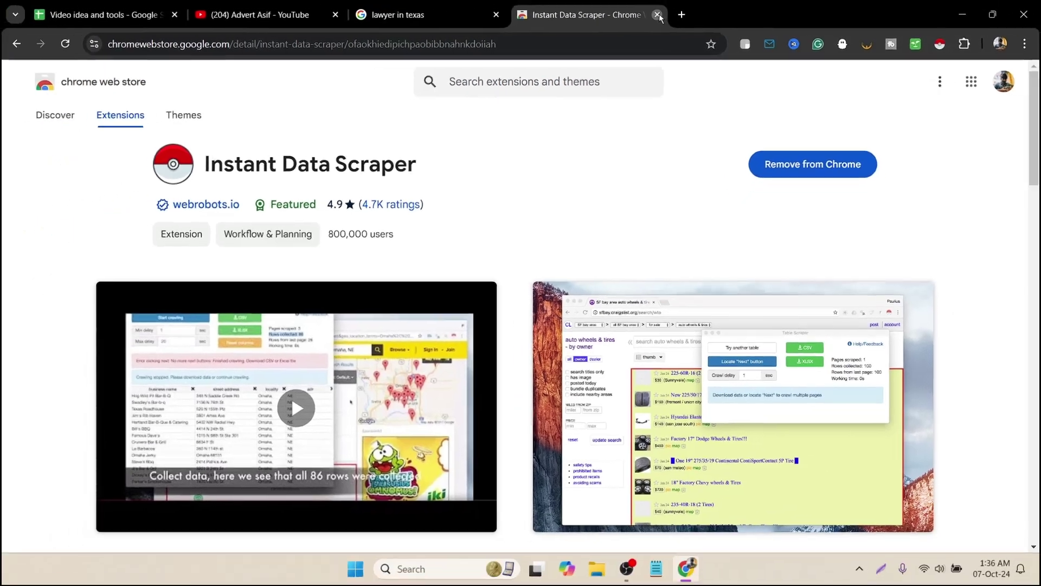
Close the Web Store tab and launch Instant Data Scraper on the 'lawyer in texas' results
{"action": "key", "text": "ctrl+w"}
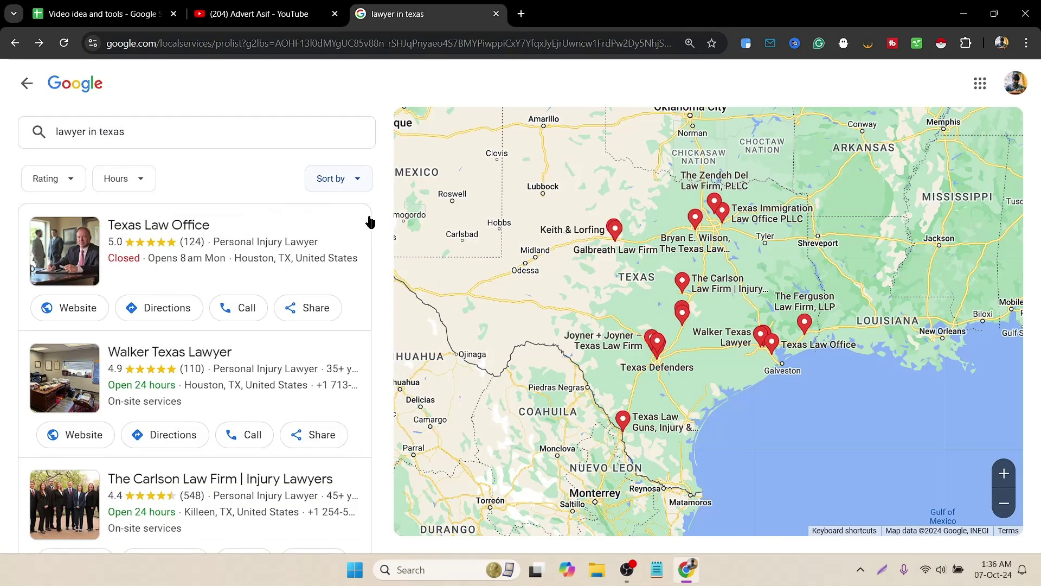
{"action": "scroll", "coordinate": [210, 408], "scroll_direction": "down", "scroll_amount": 1}
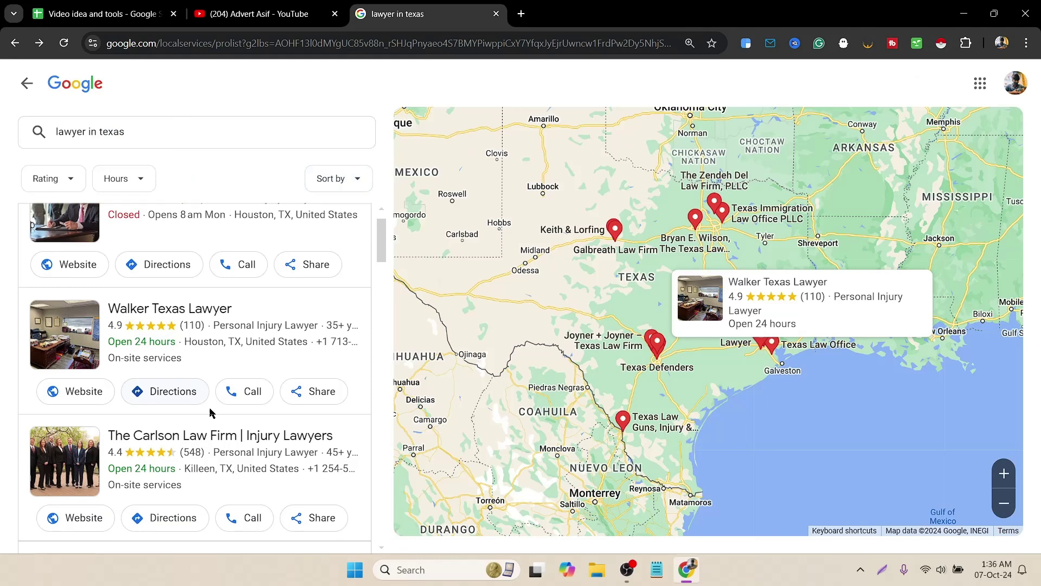
{"action": "scroll", "coordinate": [317, 318], "scroll_direction": "up", "scroll_amount": 1}
{"action": "left_click", "coordinate": [949, 45]}
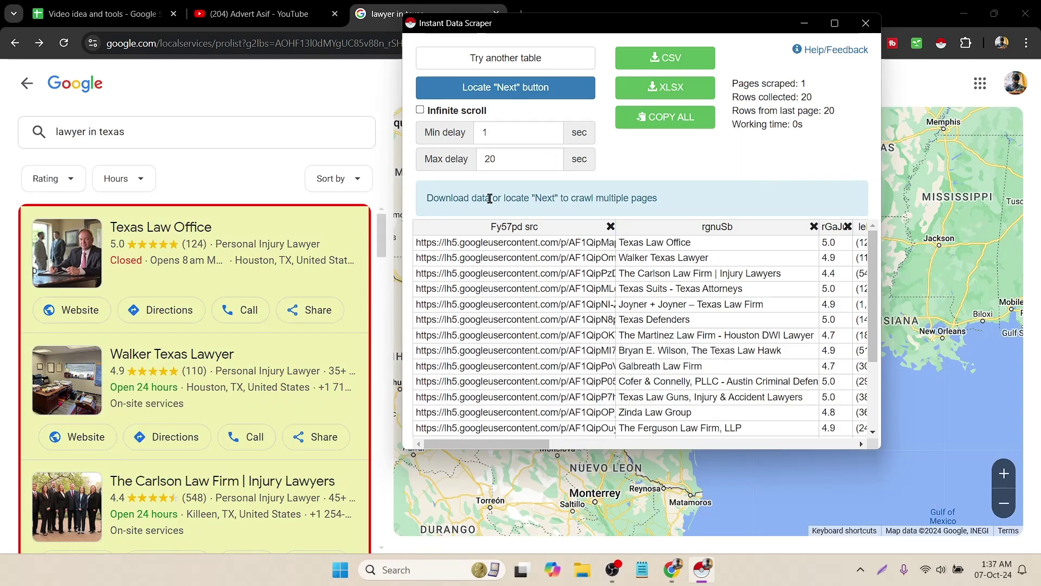
Check the pages-scraped and 20-rows-collected counts, then move the scraper window to the right
{"action": "triple_click", "coordinate": [745, 83]}
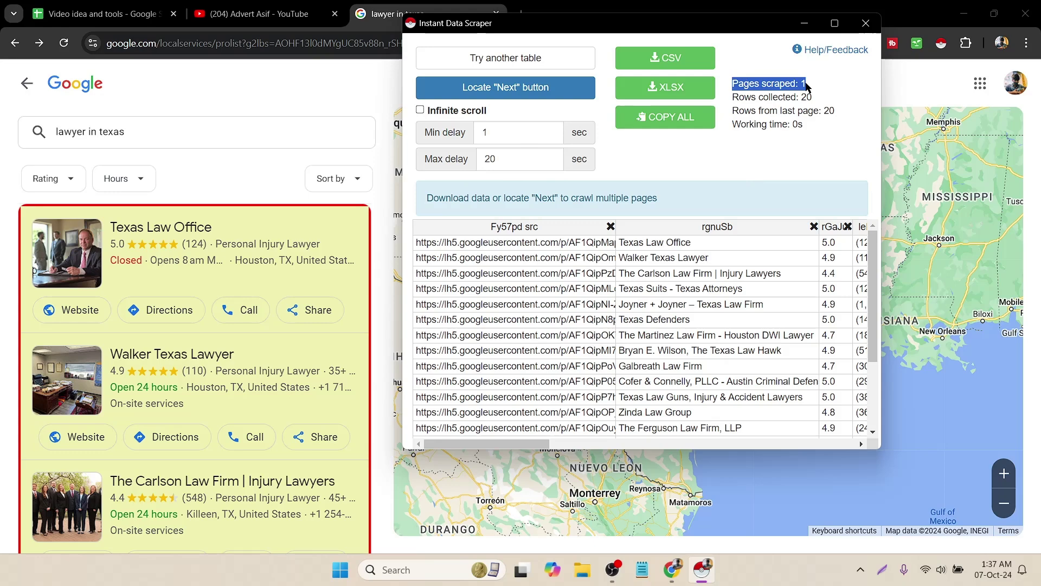
{"action": "left_click", "coordinate": [793, 97]}
{"action": "left_click_drag", "start_coordinate": [753, 99], "coordinate": [815, 103]}
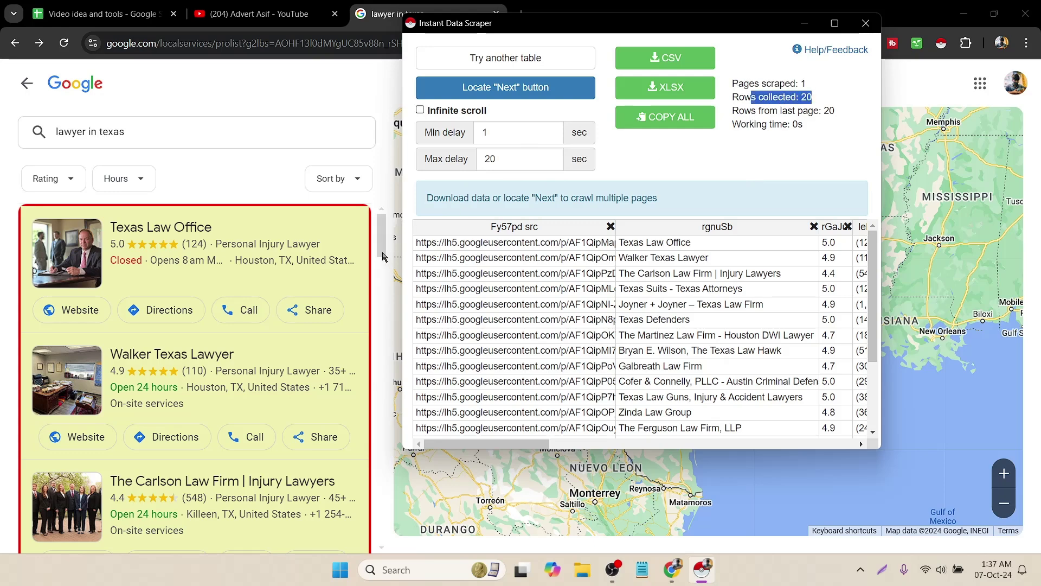
{"action": "left_click_drag", "start_coordinate": [384, 254], "coordinate": [383, 548]}
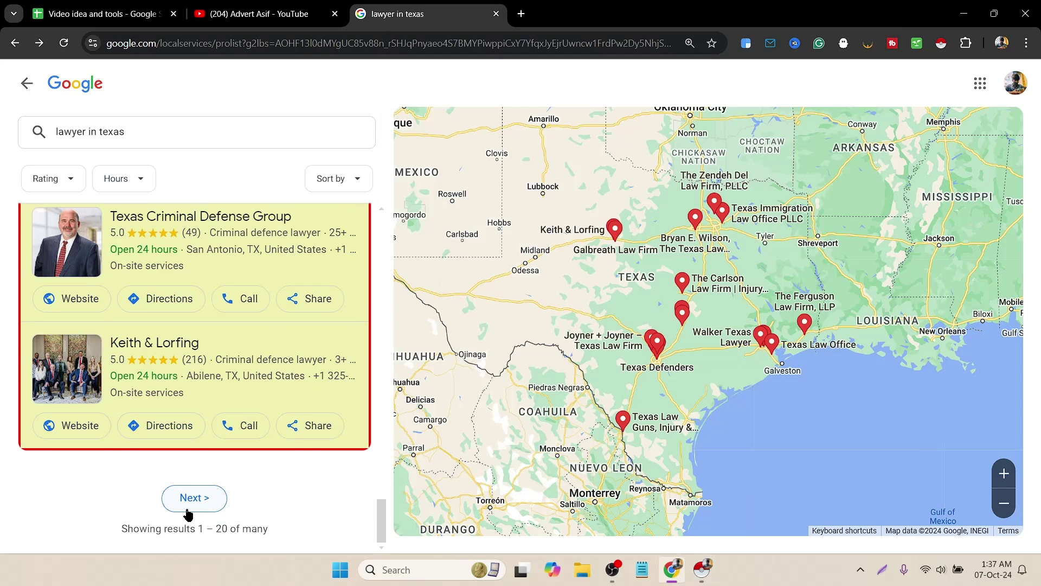
{"action": "left_click", "coordinate": [702, 569]}
{"action": "left_click_drag", "start_coordinate": [607, 33], "coordinate": [707, 37]}
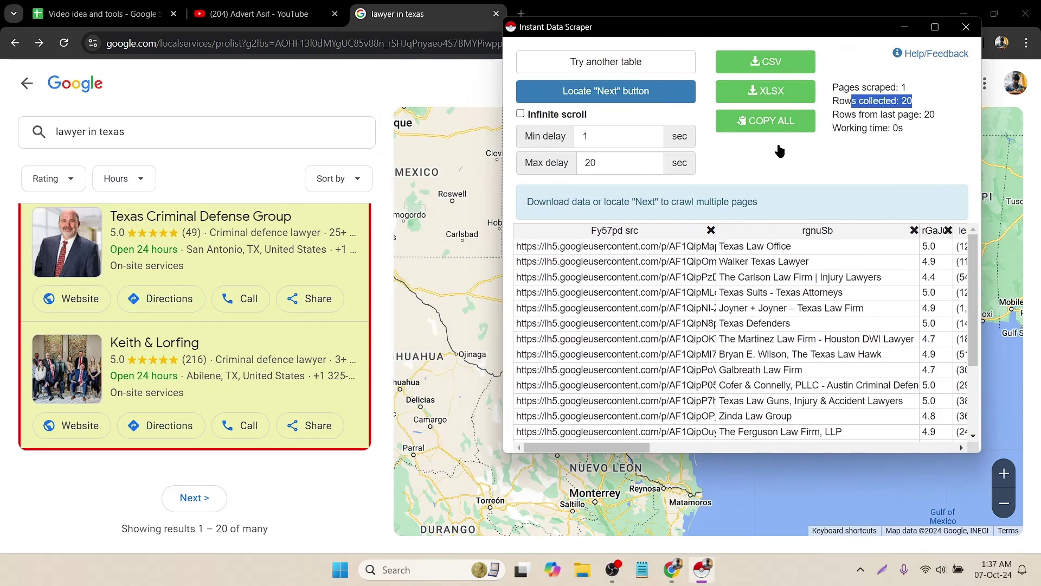
Mark Google's Next link and crawl the result pages, reaching 13 pages and 243 rows
{"action": "left_click", "coordinate": [627, 100]}
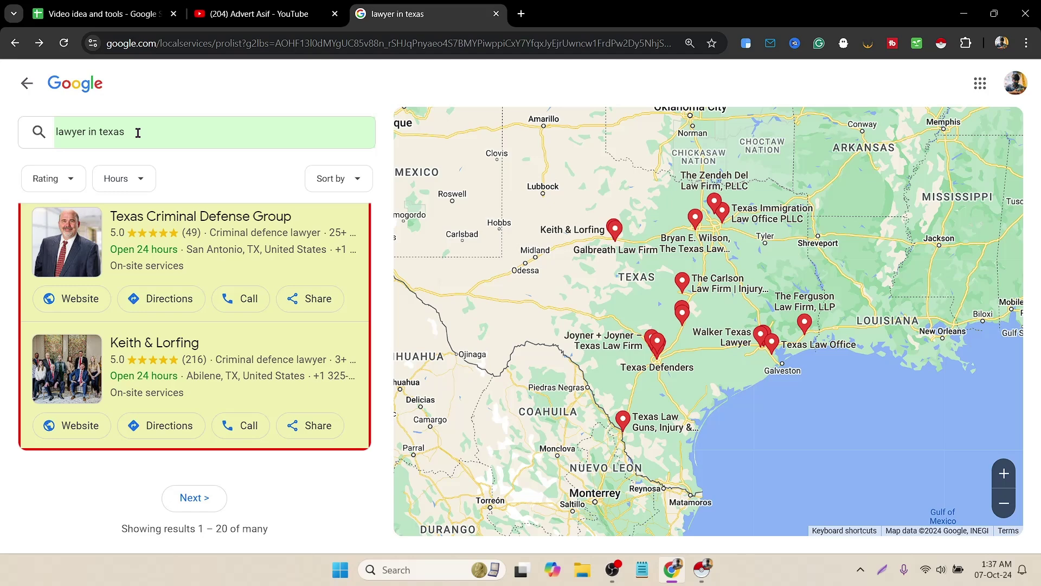
{"action": "left_click", "coordinate": [194, 500]}
{"action": "left_click", "coordinate": [192, 502]}
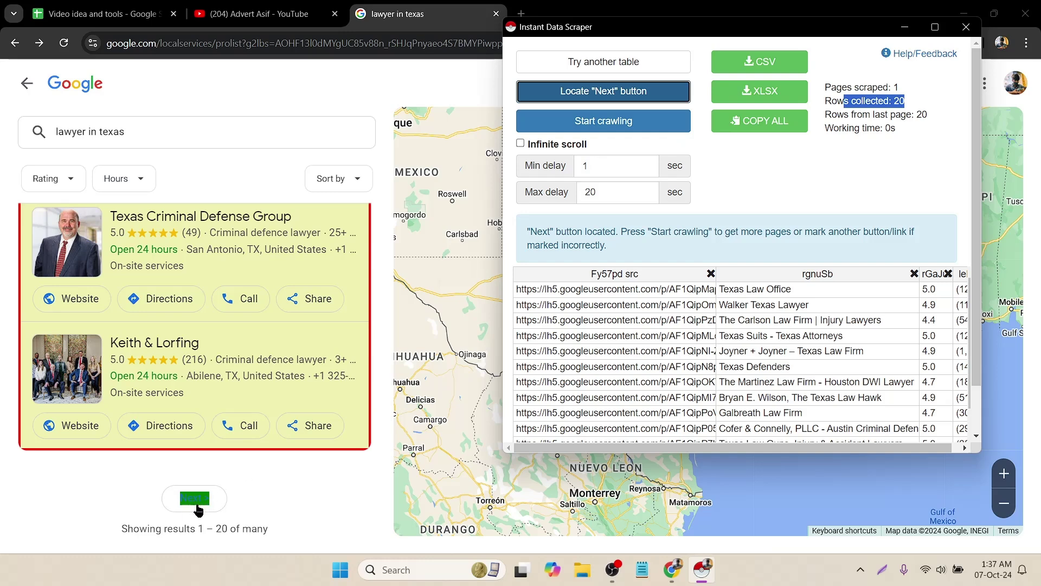
{"action": "left_click", "coordinate": [618, 132]}
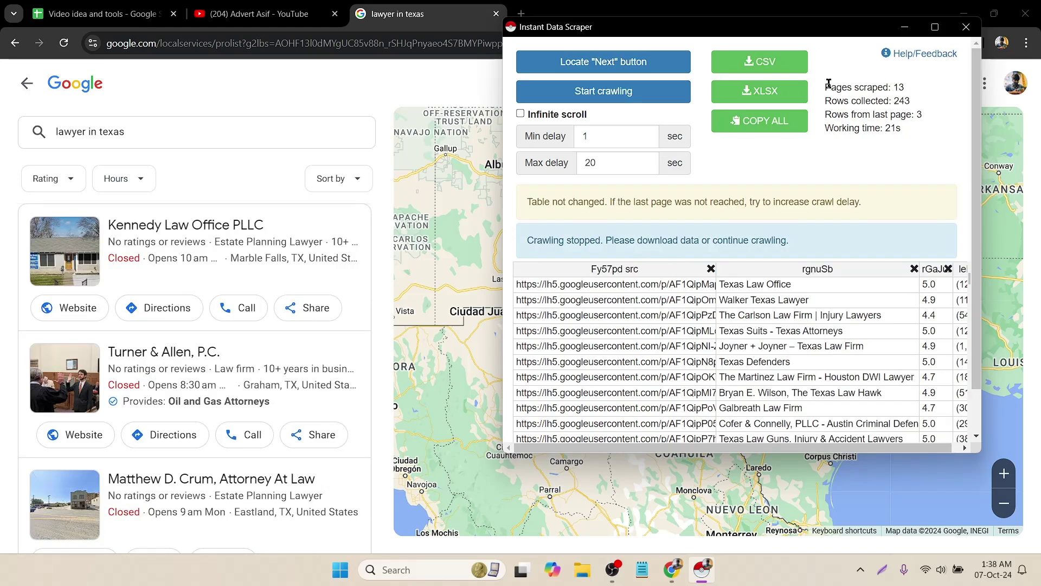
{"action": "left_click_drag", "start_coordinate": [828, 84], "coordinate": [905, 86]}
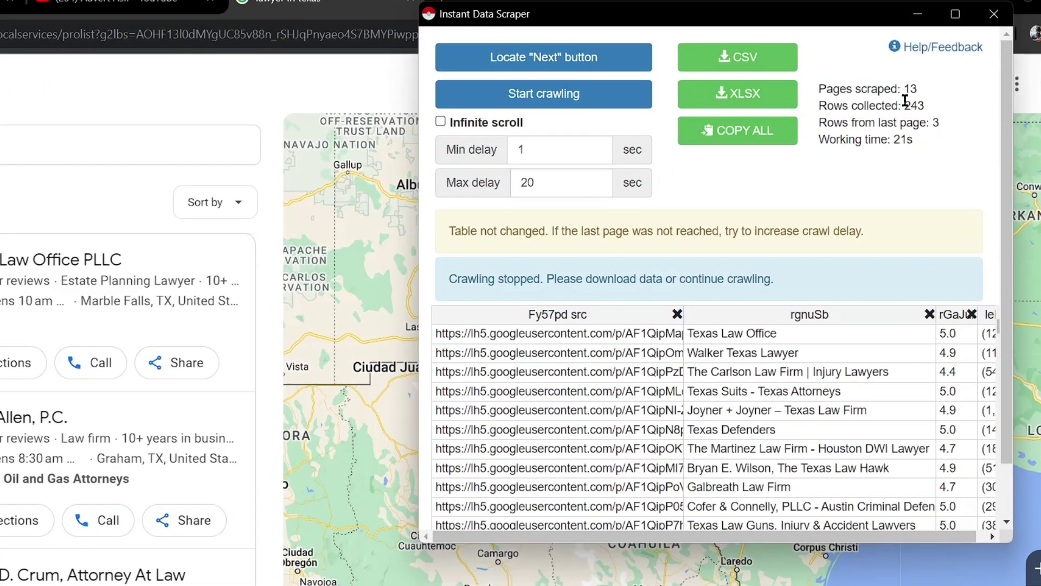
{"action": "double_click", "coordinate": [914, 105]}
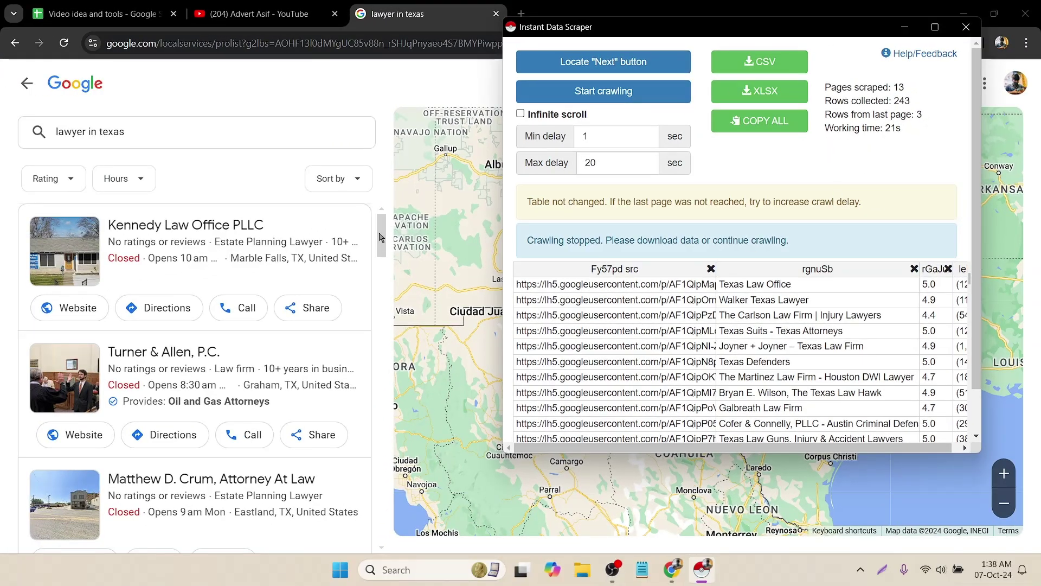
Check the last results page, re-mark the Next link, then restart and stop the crawl
{"action": "left_click_drag", "start_coordinate": [382, 225], "coordinate": [382, 526]}
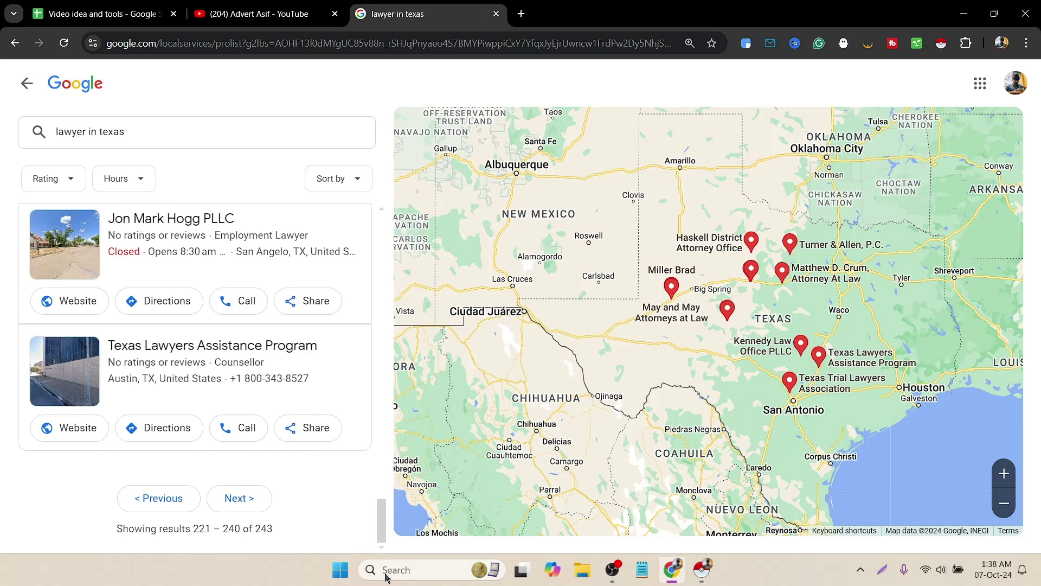
{"action": "left_click", "coordinate": [242, 502]}
{"action": "left_click", "coordinate": [712, 564]}
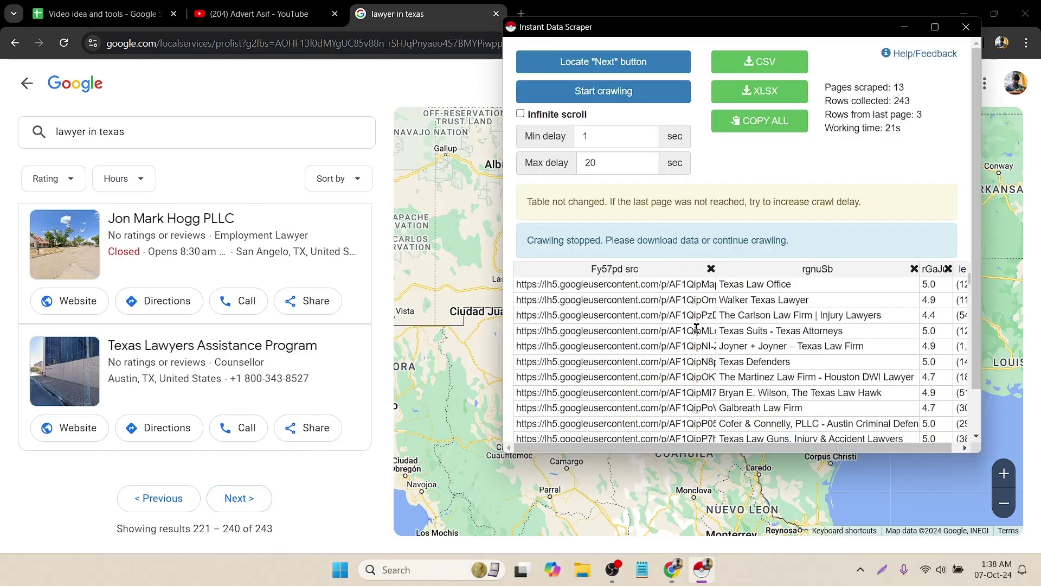
{"action": "left_click", "coordinate": [644, 62]}
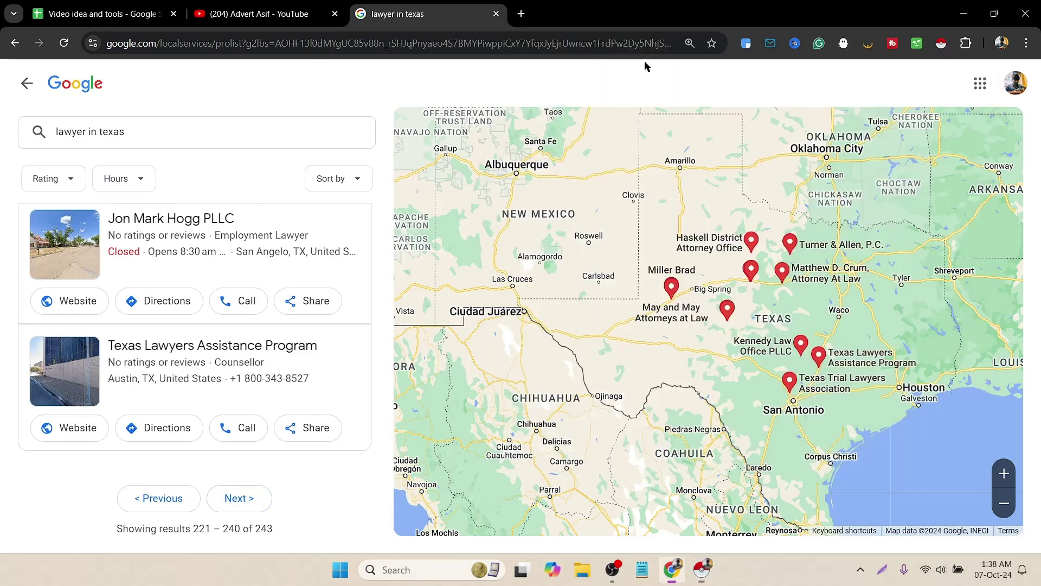
{"action": "left_click", "coordinate": [237, 504]}
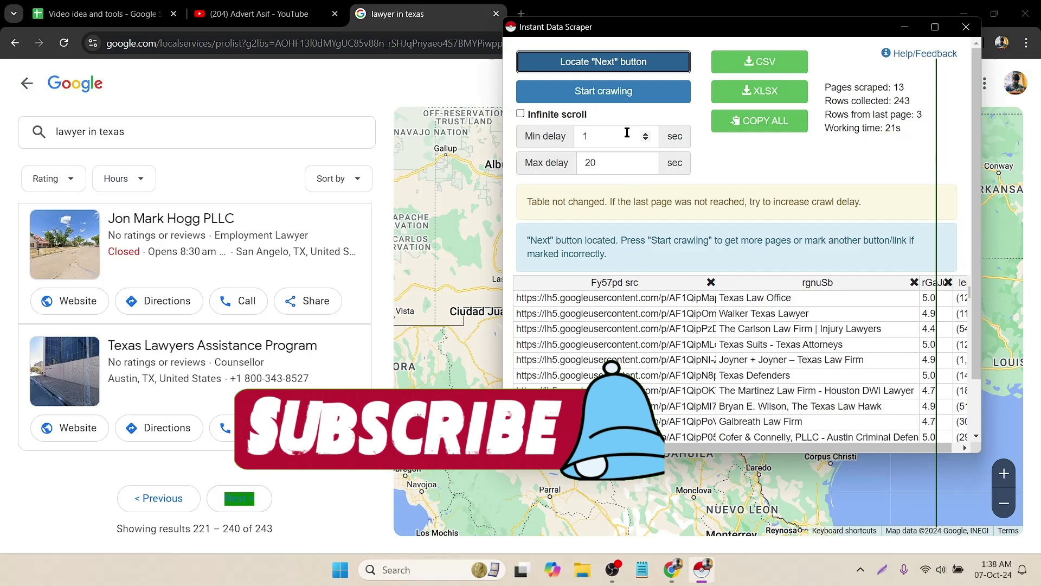
{"action": "left_click", "coordinate": [628, 96]}
{"action": "left_click", "coordinate": [630, 101]}
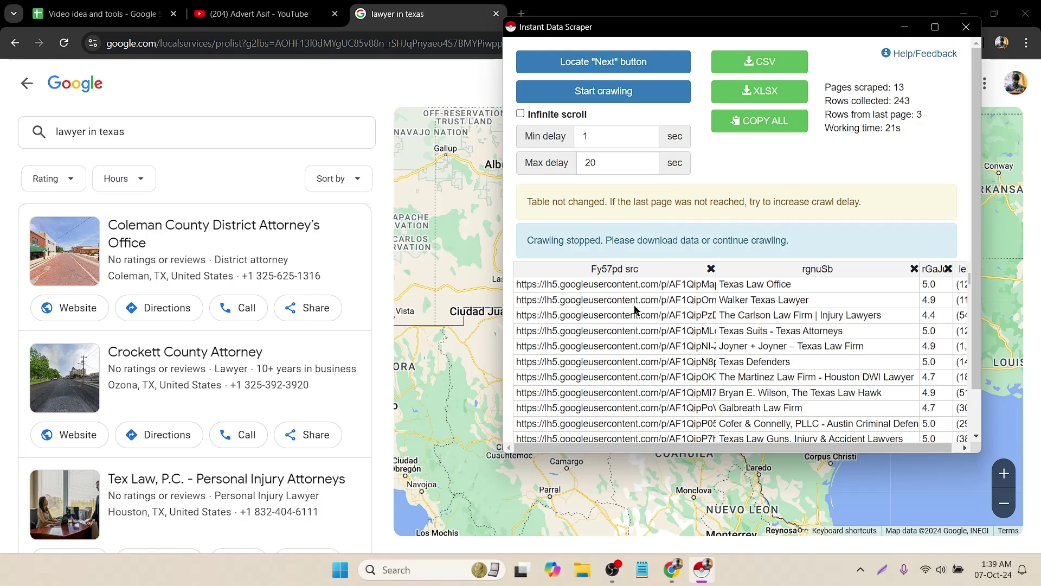
{"action": "left_click", "coordinate": [596, 285]}
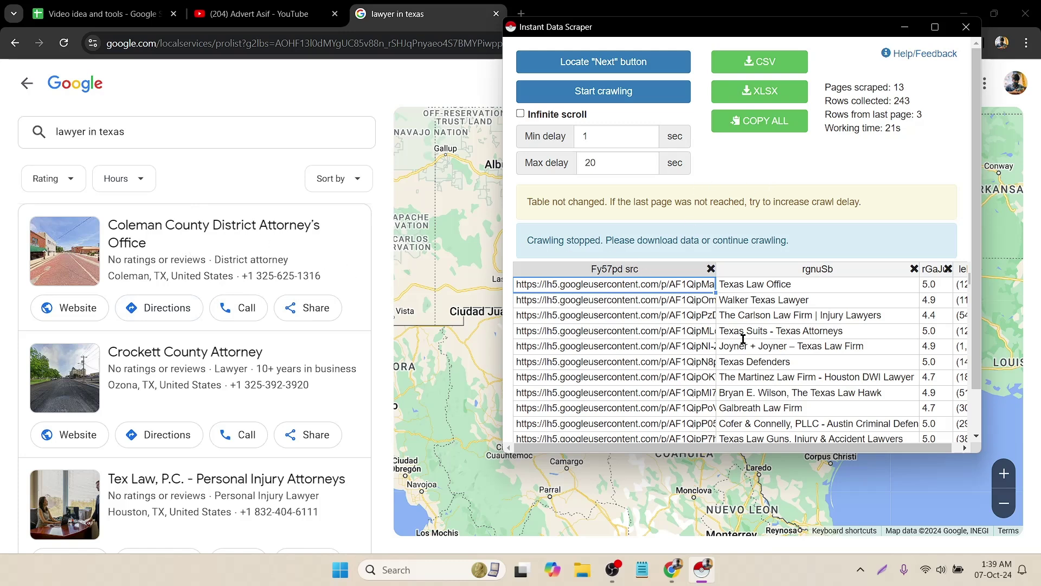
{"action": "left_click", "coordinate": [773, 299]}
{"action": "left_click", "coordinate": [778, 288]}
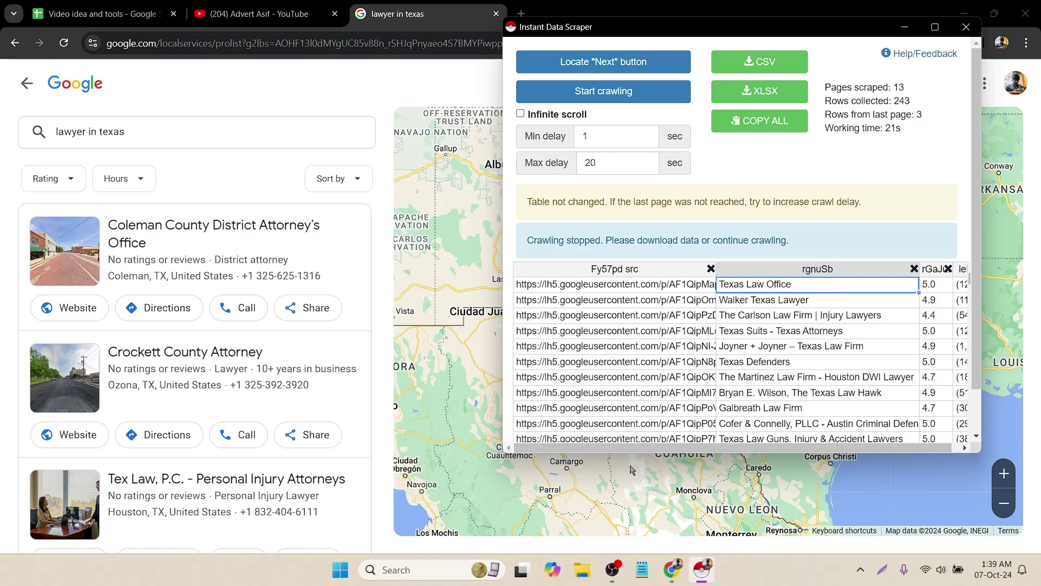
{"action": "scroll", "coordinate": [634, 453], "scroll_direction": "right", "scroll_amount": 1}
{"action": "left_click_drag", "start_coordinate": [787, 376], "coordinate": [782, 335]}
{"action": "left_click", "coordinate": [626, 290]}
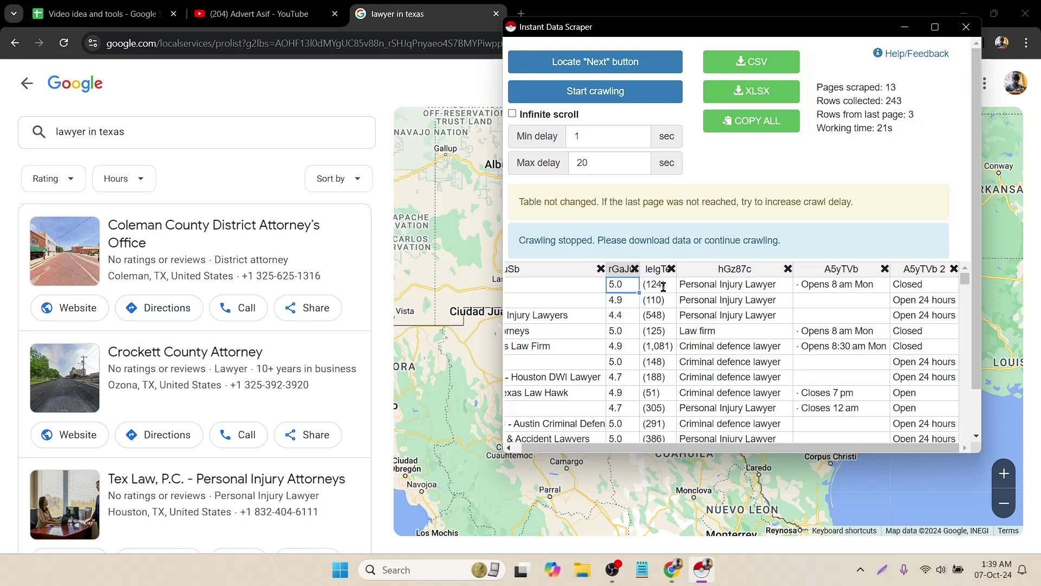
{"action": "key", "text": "Right"}
{"action": "key", "text": "Right"}
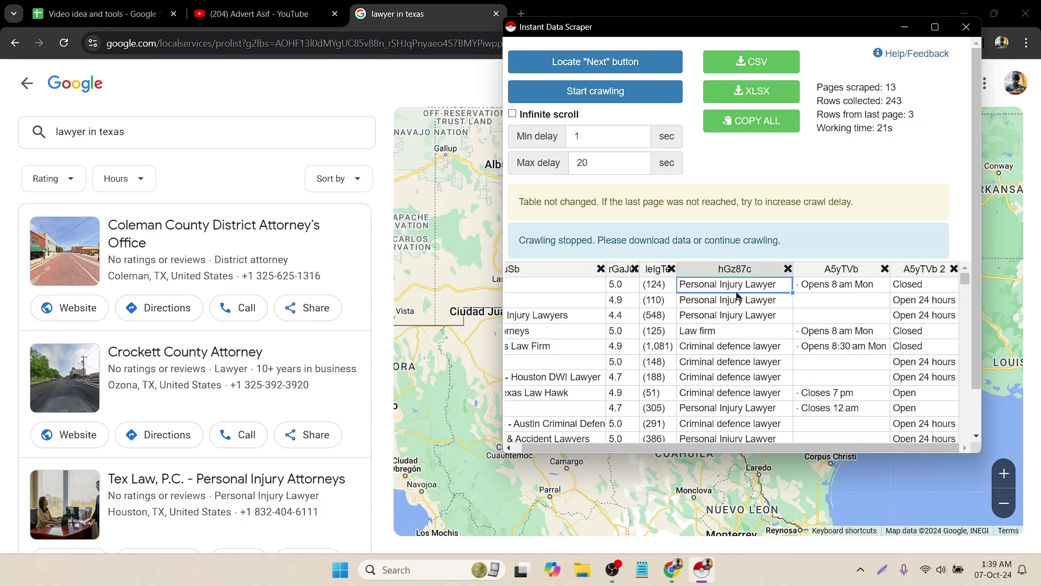
{"action": "double_click", "coordinate": [701, 287]}
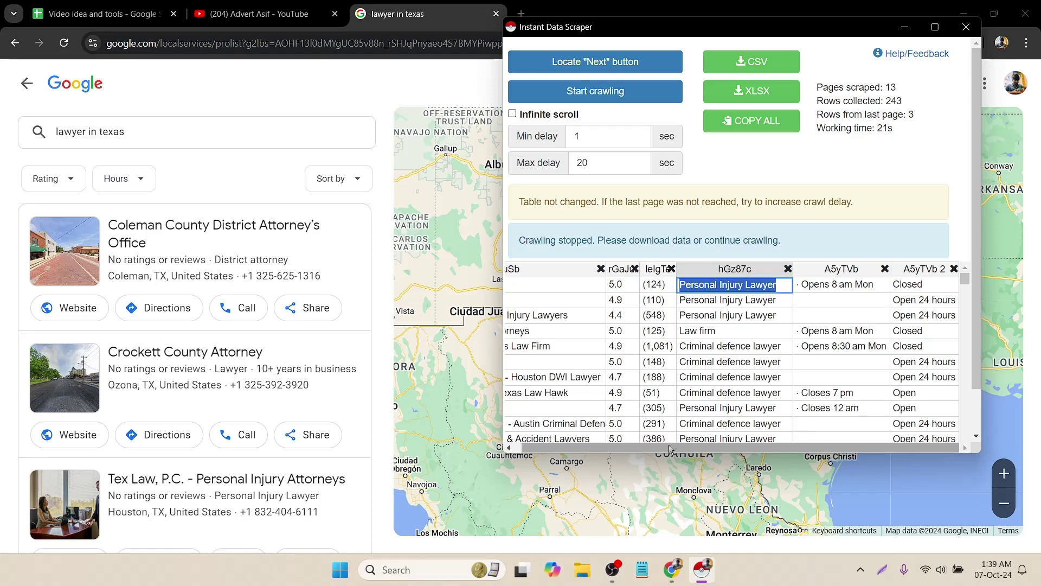
{"action": "left_click", "coordinate": [811, 335]}
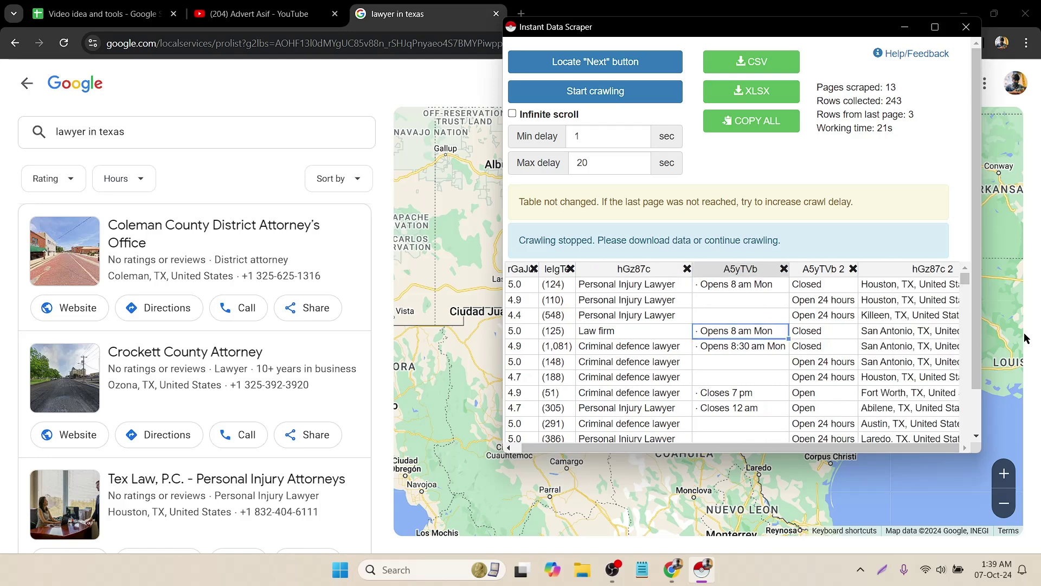
{"action": "scroll", "coordinate": [888, 332], "scroll_direction": "right", "scroll_amount": 5}
{"action": "left_click_drag", "start_coordinate": [753, 328], "coordinate": [627, 309]}
{"action": "left_click", "coordinate": [629, 291]}
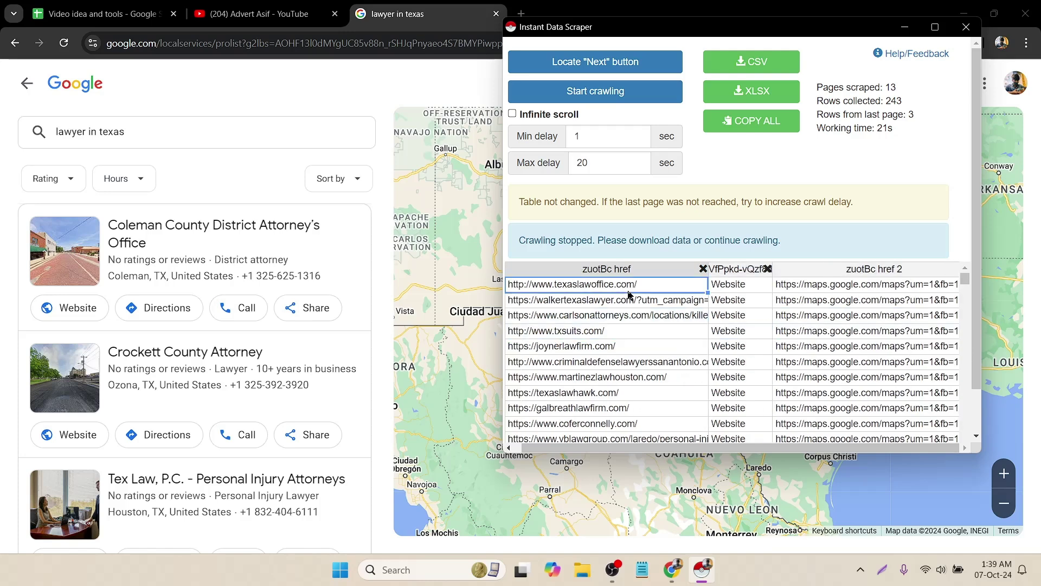
{"action": "scroll", "coordinate": [672, 309], "scroll_direction": "right", "scroll_amount": 5}
{"action": "left_click_drag", "start_coordinate": [678, 317], "coordinate": [743, 330]}
{"action": "left_click", "coordinate": [716, 310]}
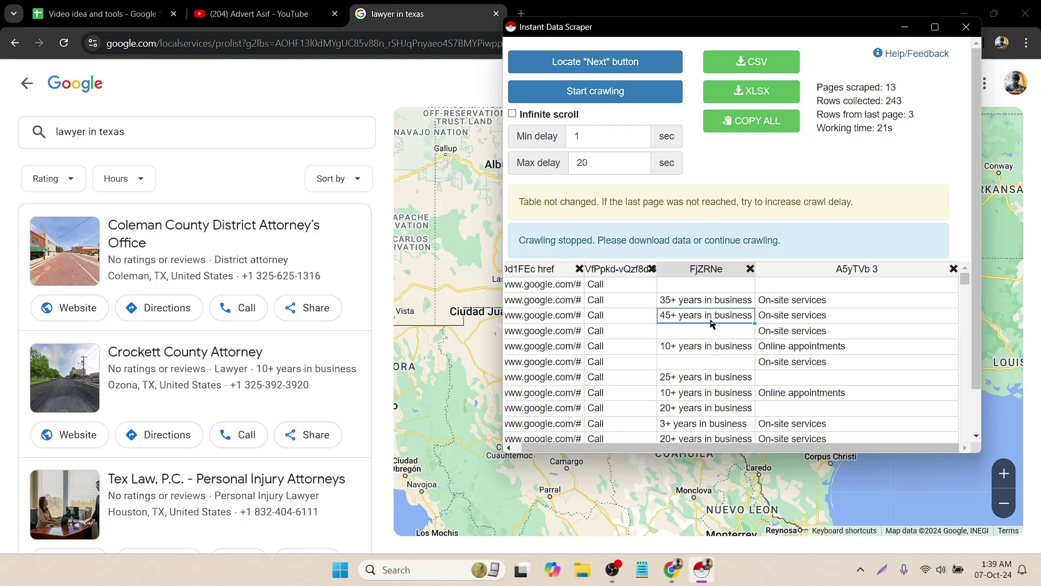
{"action": "double_click", "coordinate": [712, 317]}
{"action": "left_click", "coordinate": [686, 347]}
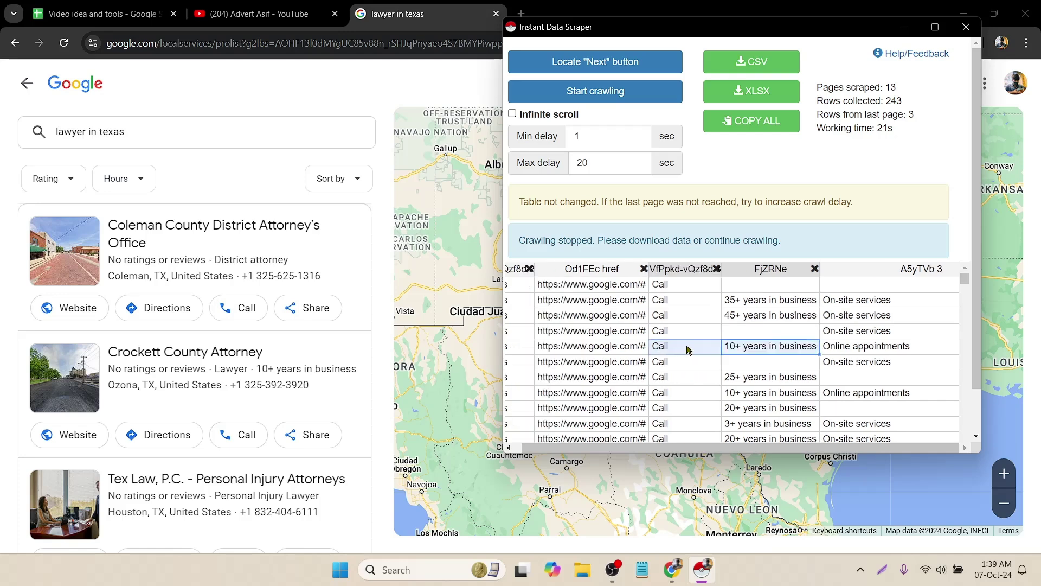
{"action": "left_click", "coordinate": [880, 351]}
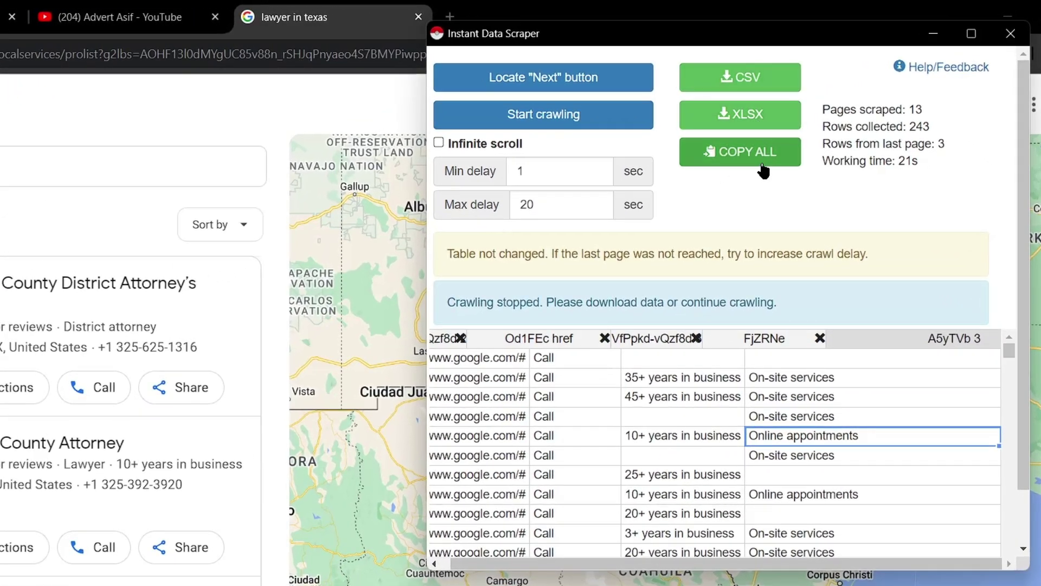
Export the 243 rows as google.csv and open the downloaded file in Excel
{"action": "left_click", "coordinate": [769, 89]}
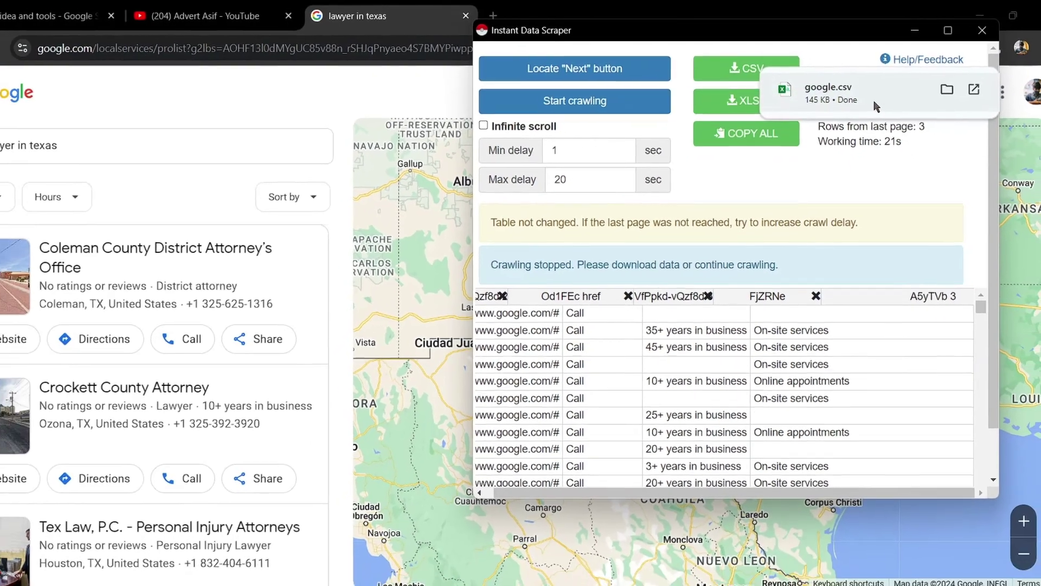
{"action": "left_click", "coordinate": [880, 108]}
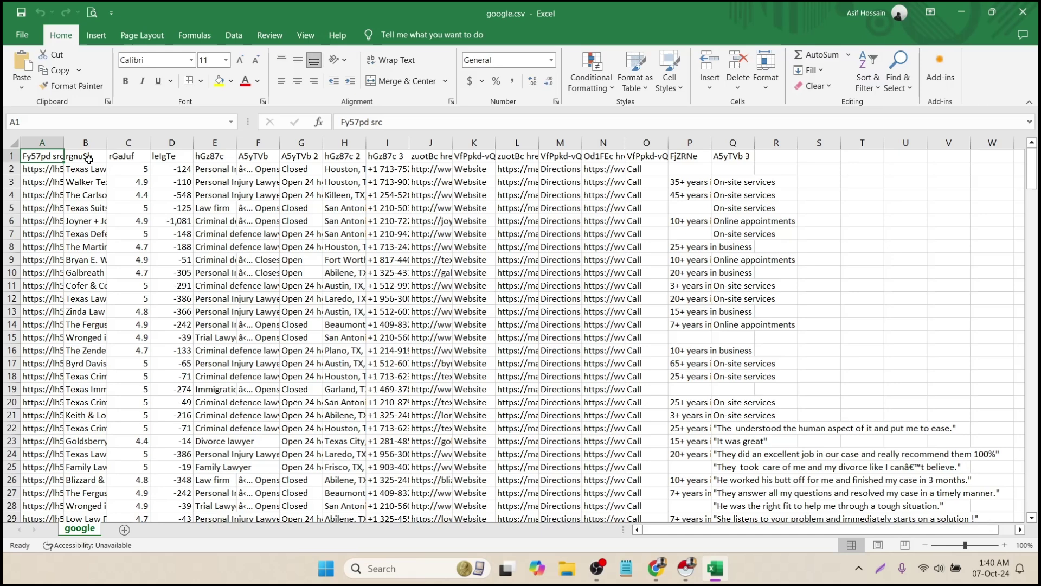
Inspect columns A–L and cells L4, J3, J10, G4 and F4, then close Excel
{"action": "left_click_drag", "start_coordinate": [42, 142], "coordinate": [835, 142]}
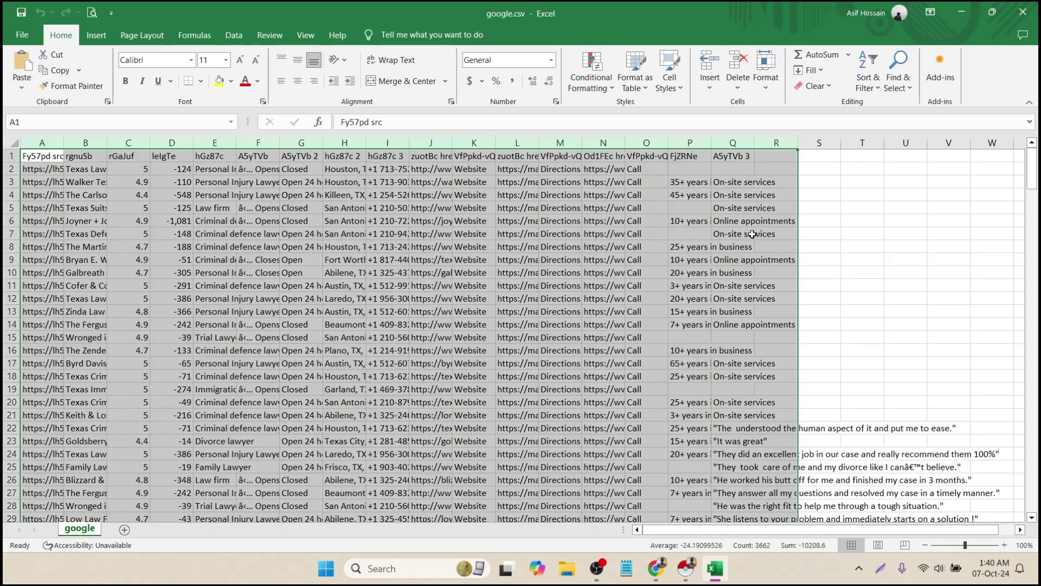
{"action": "left_click", "coordinate": [732, 247]}
{"action": "left_click", "coordinate": [517, 142]}
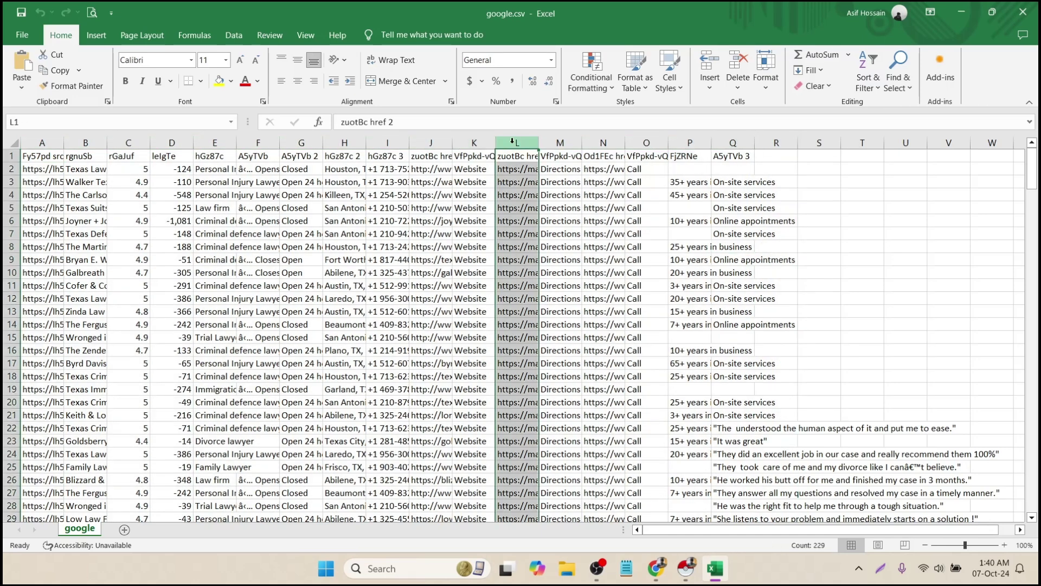
{"action": "left_click", "coordinate": [517, 195]}
{"action": "left_click", "coordinate": [433, 182]}
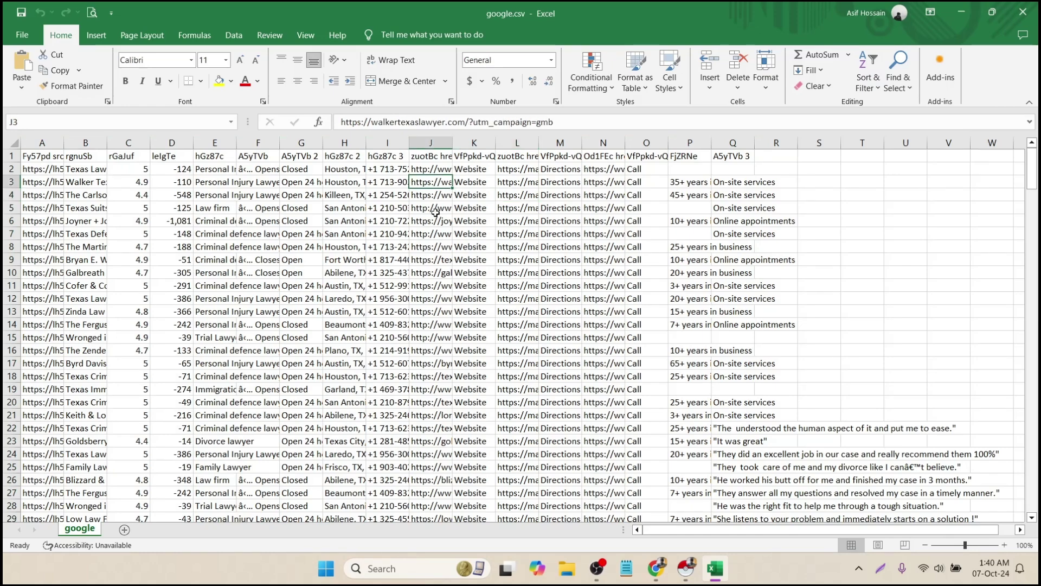
{"action": "left_click", "coordinate": [432, 273]}
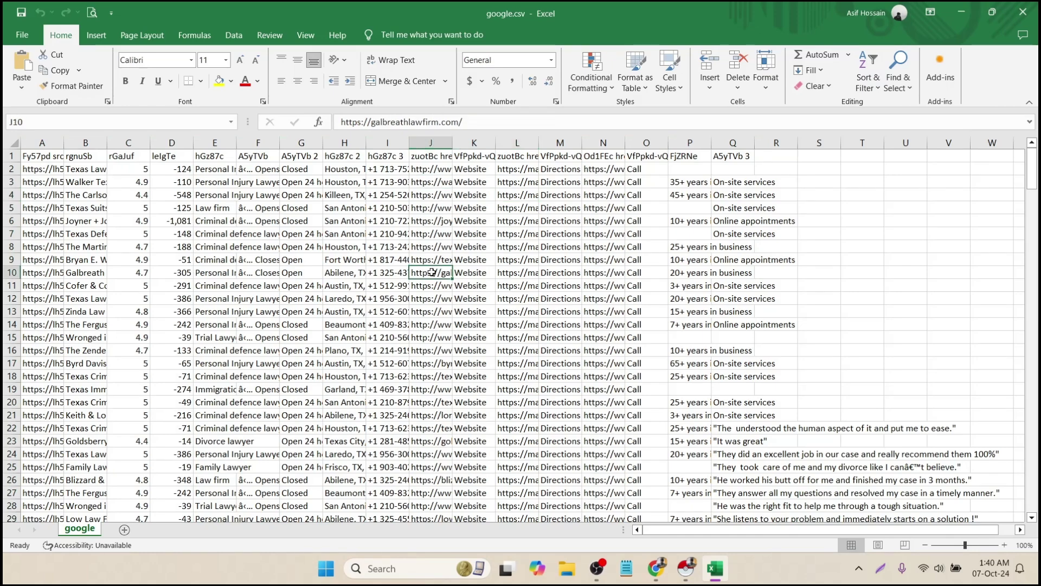
{"action": "left_click", "coordinate": [284, 196]}
{"action": "left_click", "coordinate": [259, 202]}
{"action": "left_click", "coordinate": [1023, 11]}
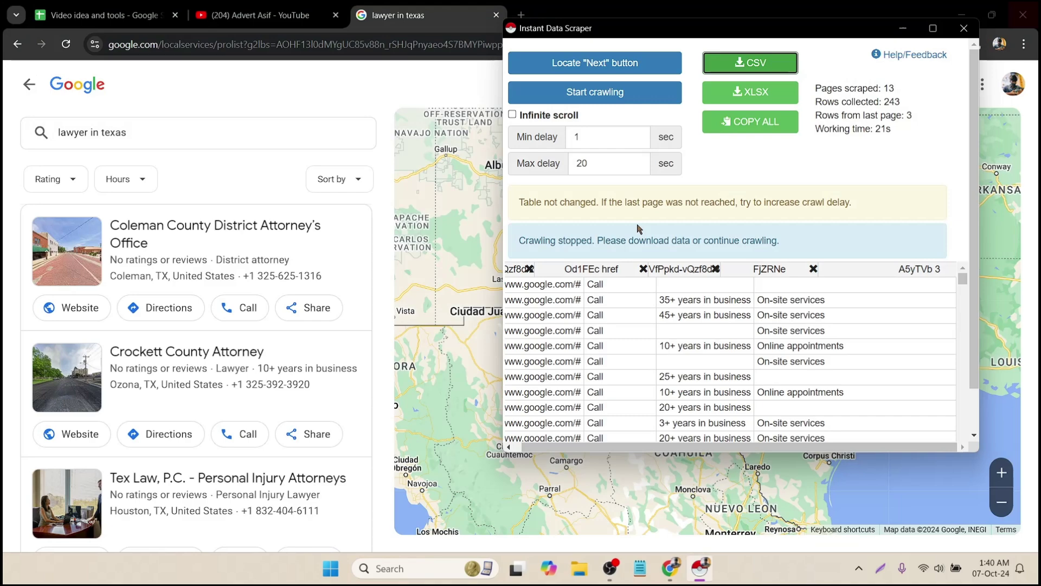
Close the scraper window, switch to the YouTube channel tab and select its contact e-mail
{"action": "left_click", "coordinate": [964, 28]}
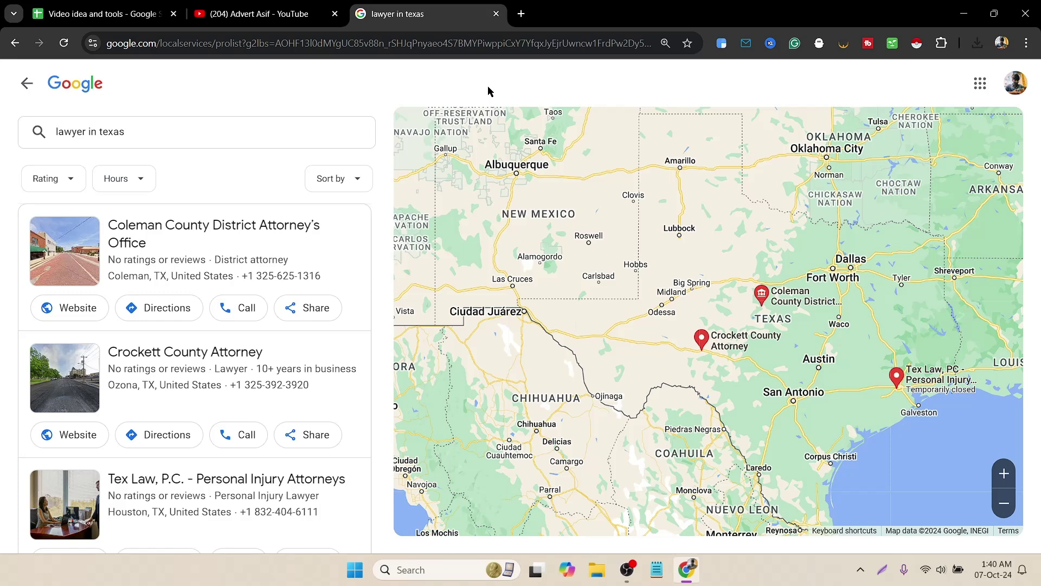
{"action": "left_click", "coordinate": [227, 15]}
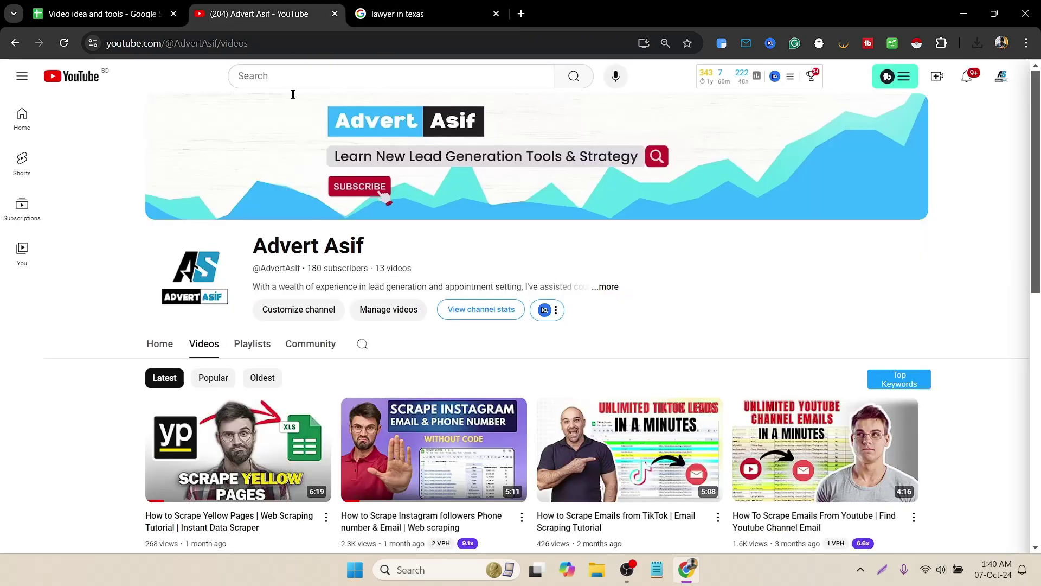
{"action": "left_click", "coordinate": [608, 288]}
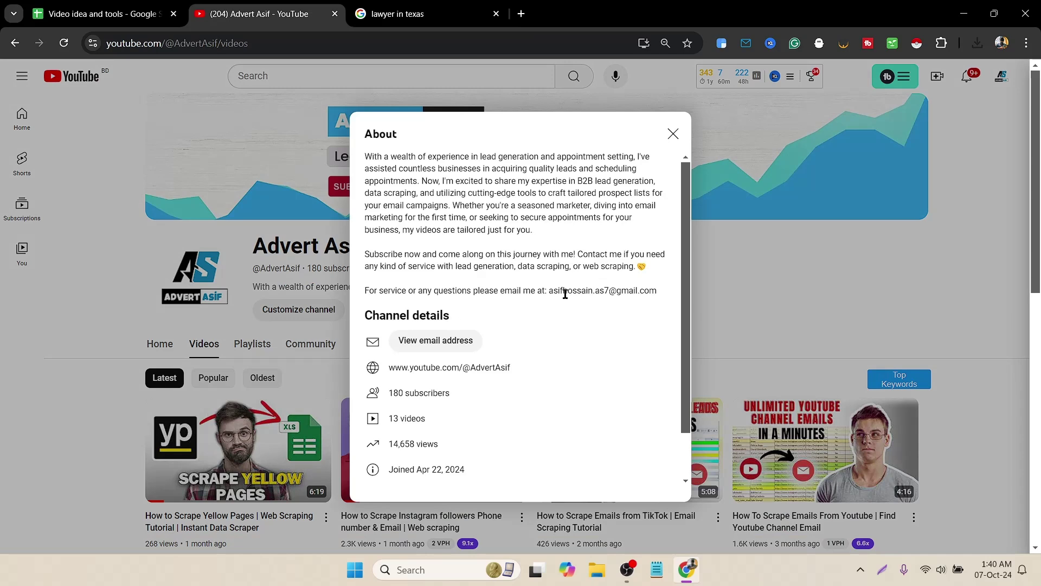
{"action": "left_click_drag", "start_coordinate": [549, 291], "coordinate": [672, 292]}
{"action": "key", "text": "Escape"}
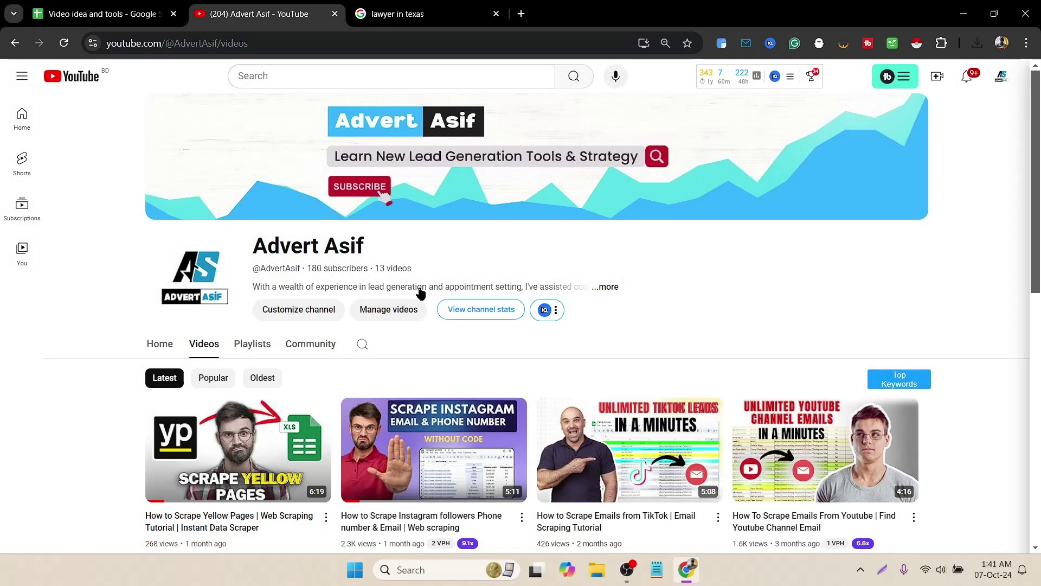